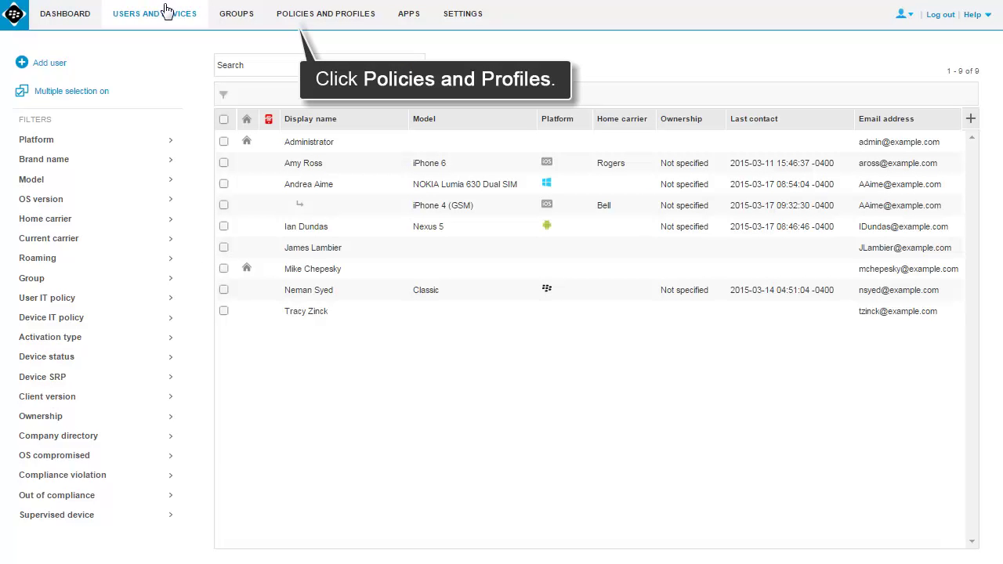
Open the Default IT policy under Policies and Profiles and put it into edit mode.
{"action": "left_click", "coordinate": [281, 29]}
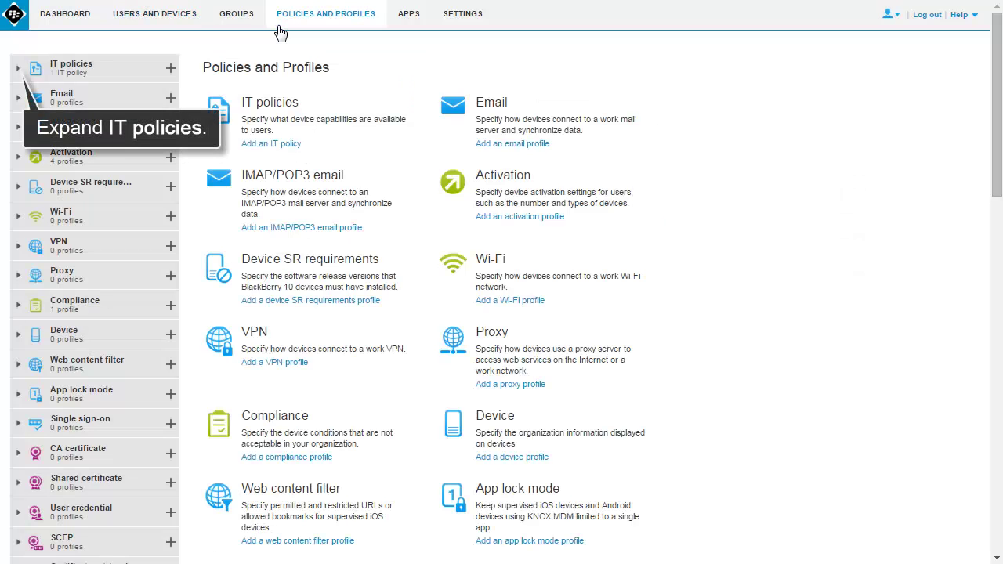
{"action": "left_click", "coordinate": [17, 70]}
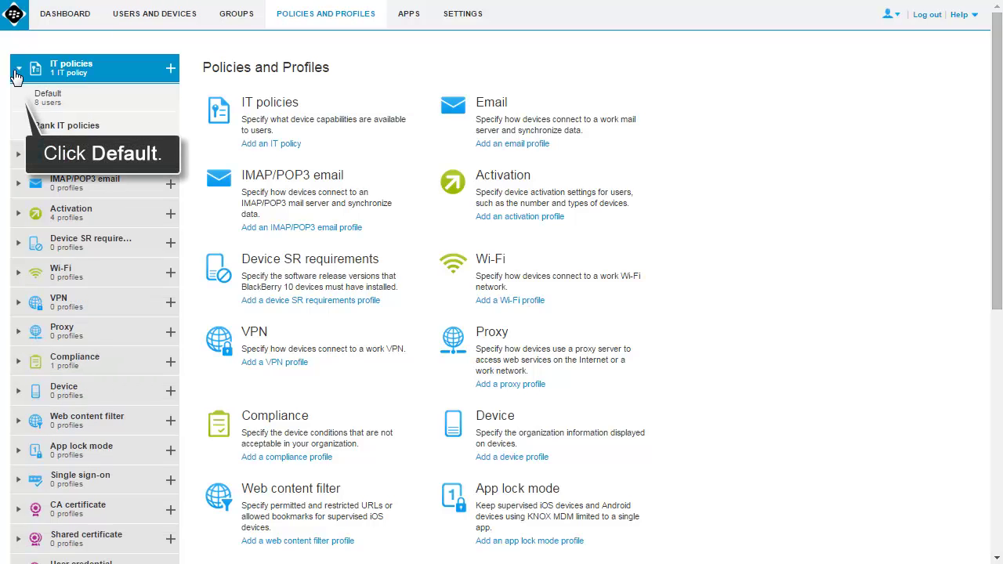
{"action": "left_click", "coordinate": [19, 100]}
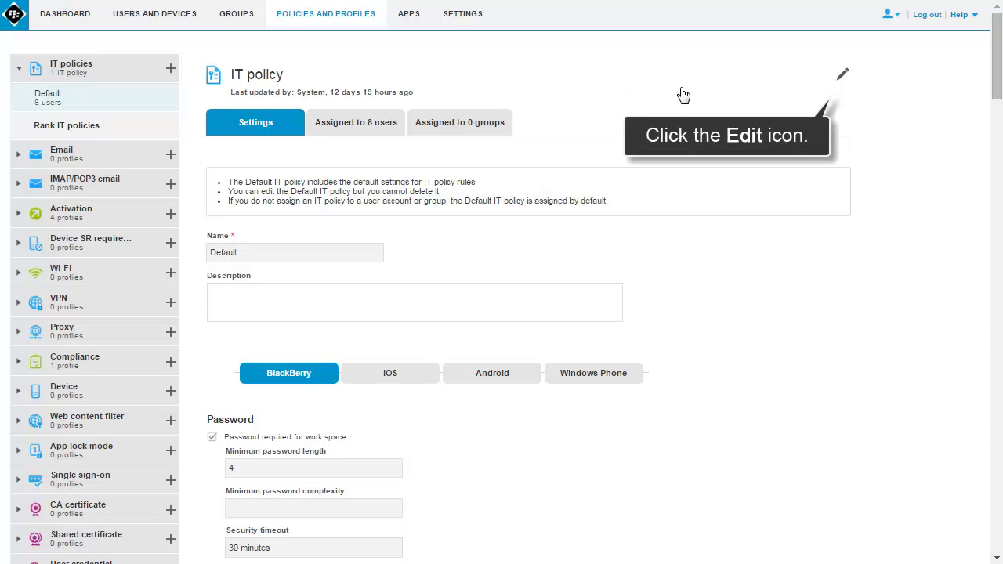
{"action": "left_click", "coordinate": [842, 73]}
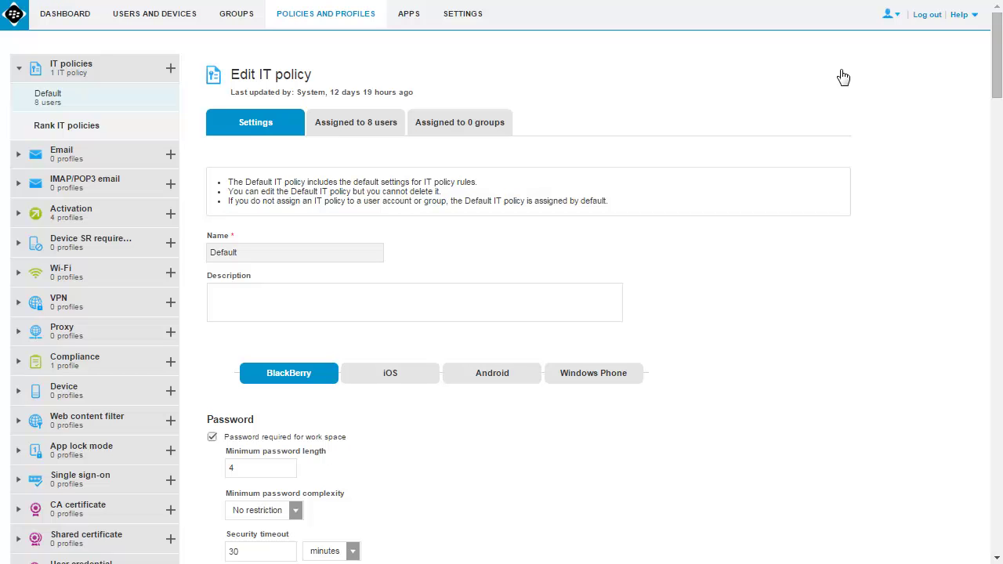
{"action": "left_click_drag", "start_coordinate": [996, 85], "coordinate": [982, 139]}
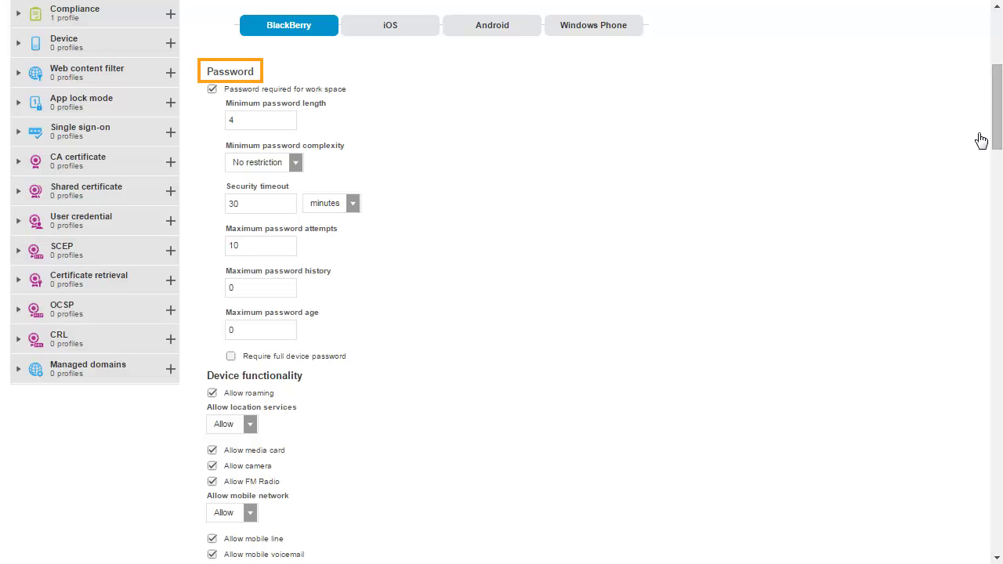
Set BlackBerry minimum password complexity to 'Min 1 letter and 1 number' and require a full device password.
{"action": "left_click", "coordinate": [297, 161]}
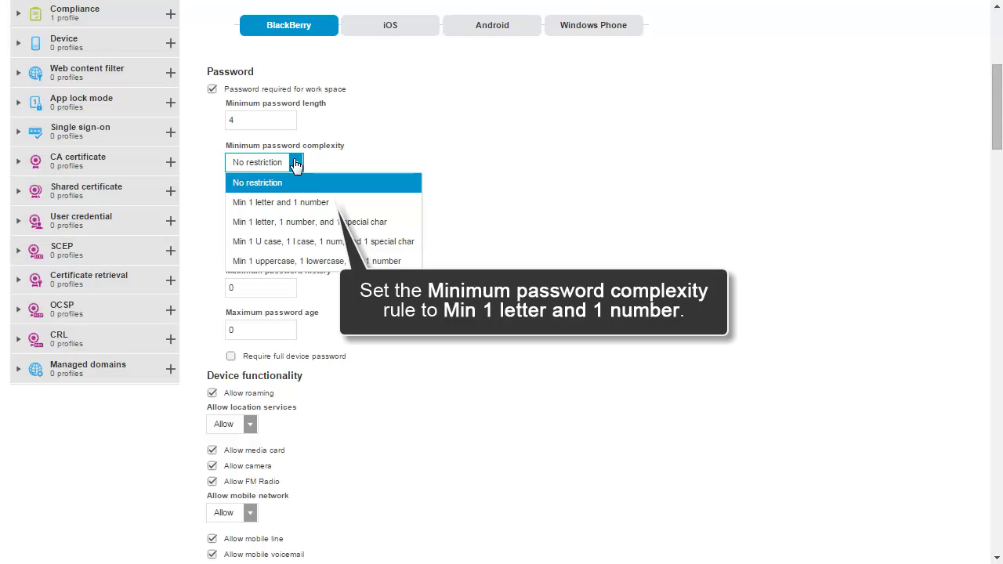
{"action": "left_click", "coordinate": [303, 203]}
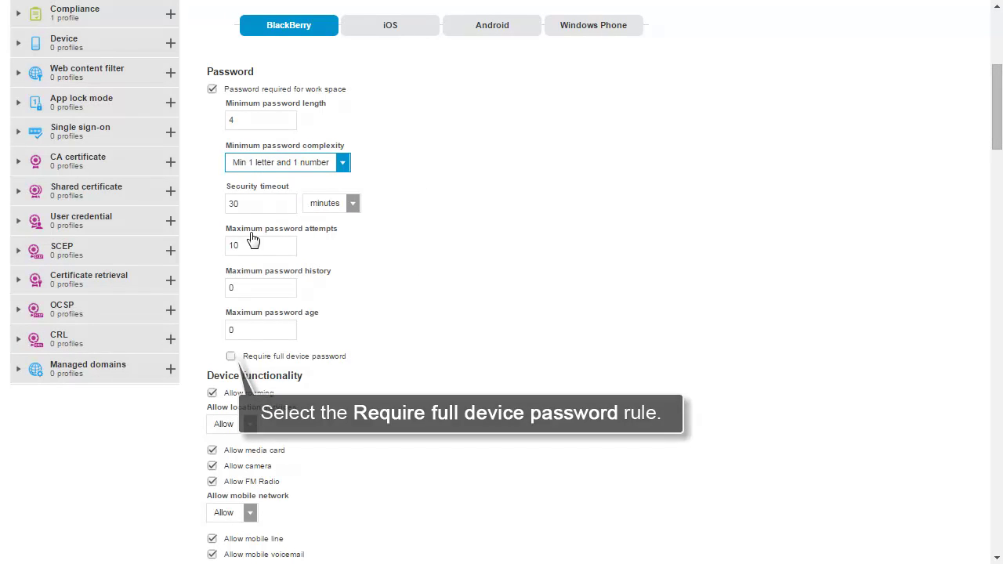
{"action": "left_click", "coordinate": [231, 357]}
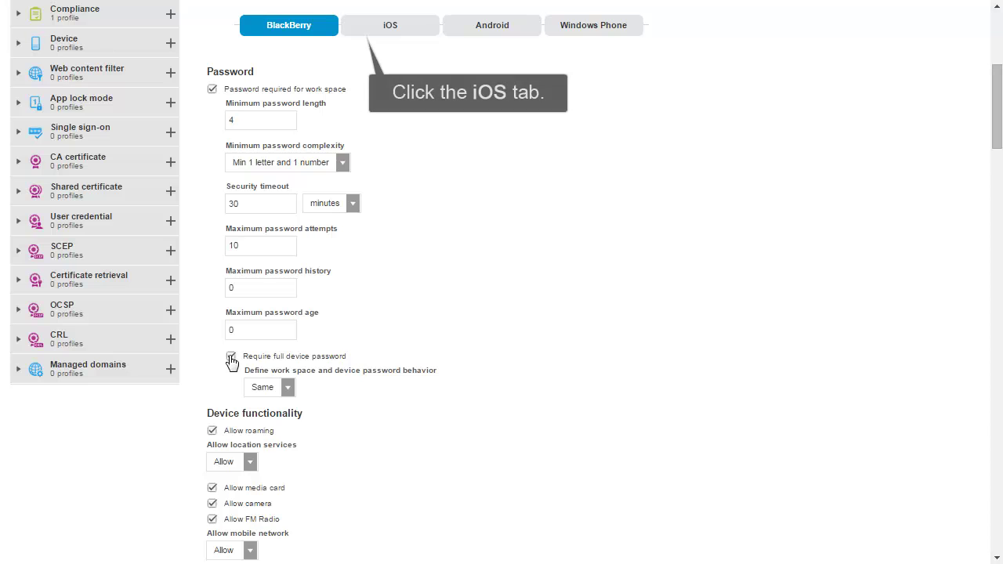
Require an alphanumeric device password for iOS devices in the Default policy.
{"action": "left_click", "coordinate": [354, 33]}
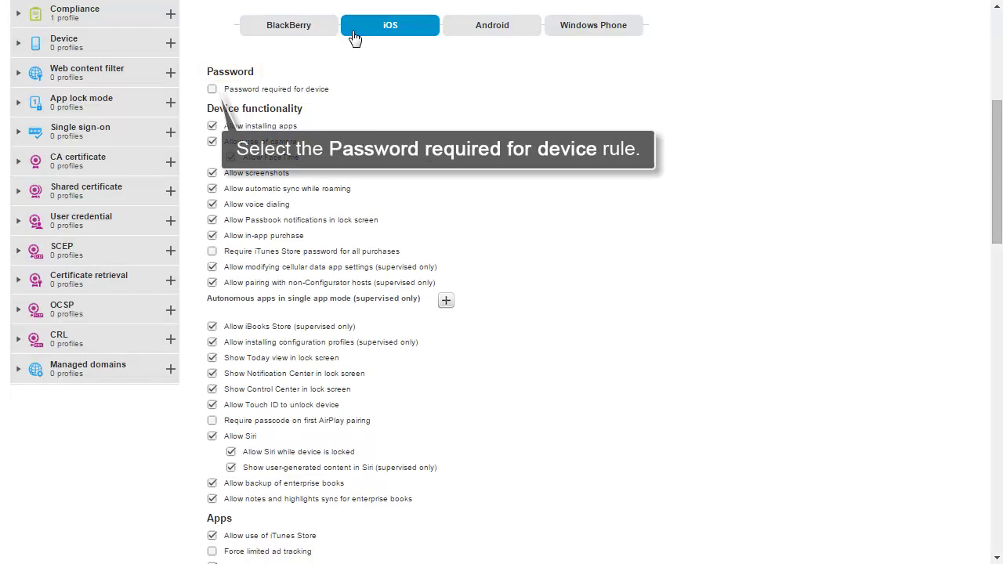
{"action": "left_click", "coordinate": [212, 91]}
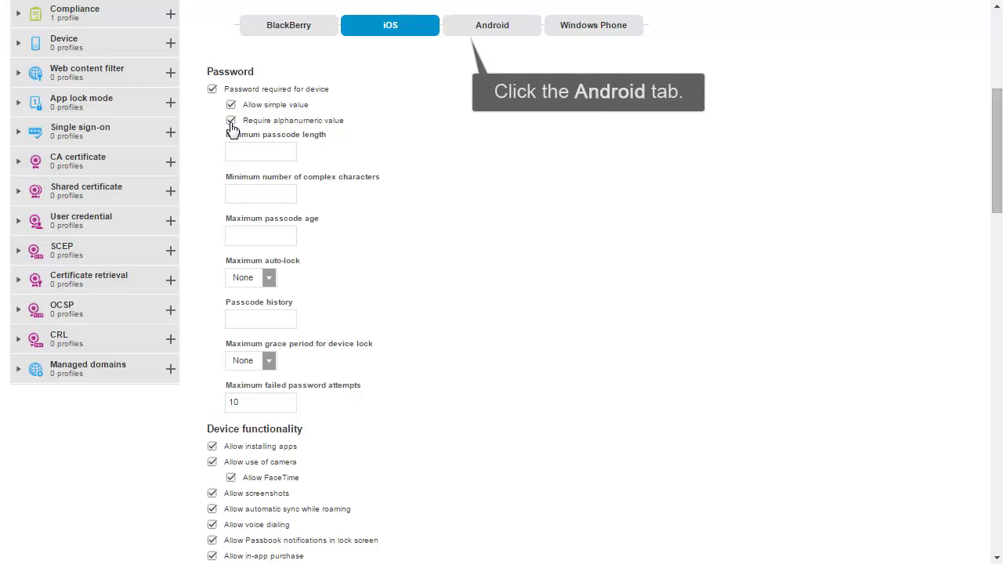
Set the Android Native OS and KNOX MDM password requirements both to Alphanumeric.
{"action": "left_click", "coordinate": [458, 36]}
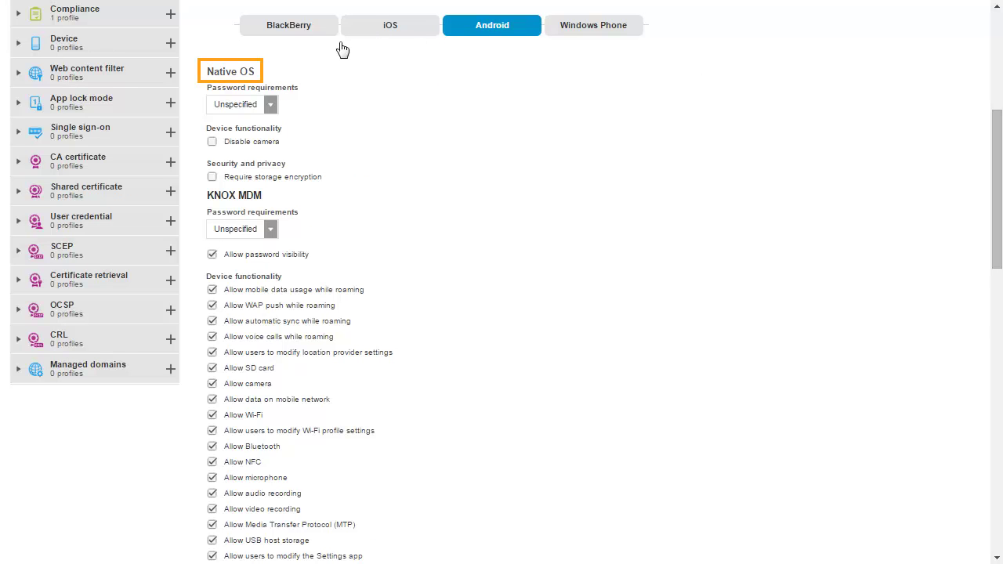
{"action": "left_click", "coordinate": [272, 106]}
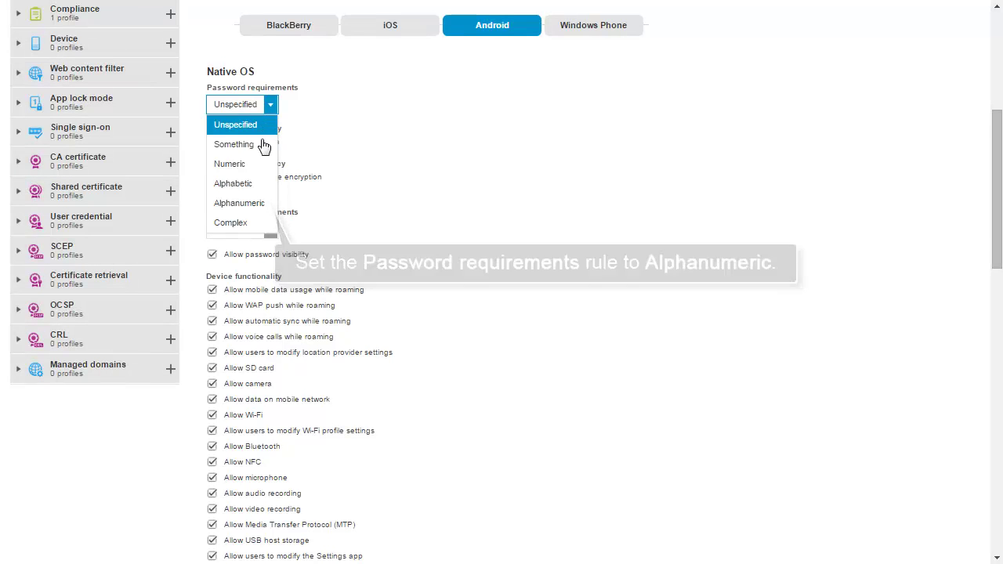
{"action": "left_click", "coordinate": [262, 203]}
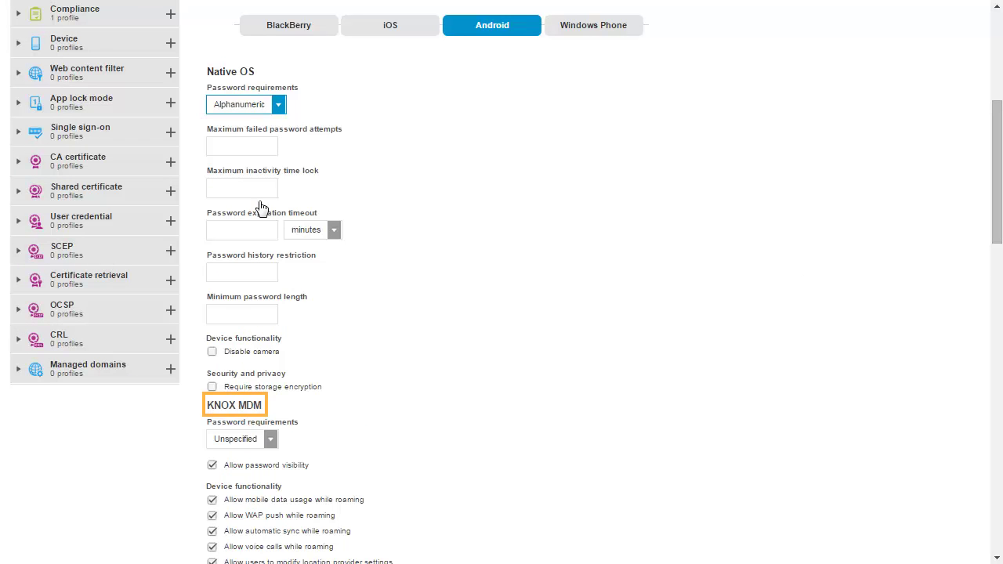
{"action": "left_click", "coordinate": [270, 440]}
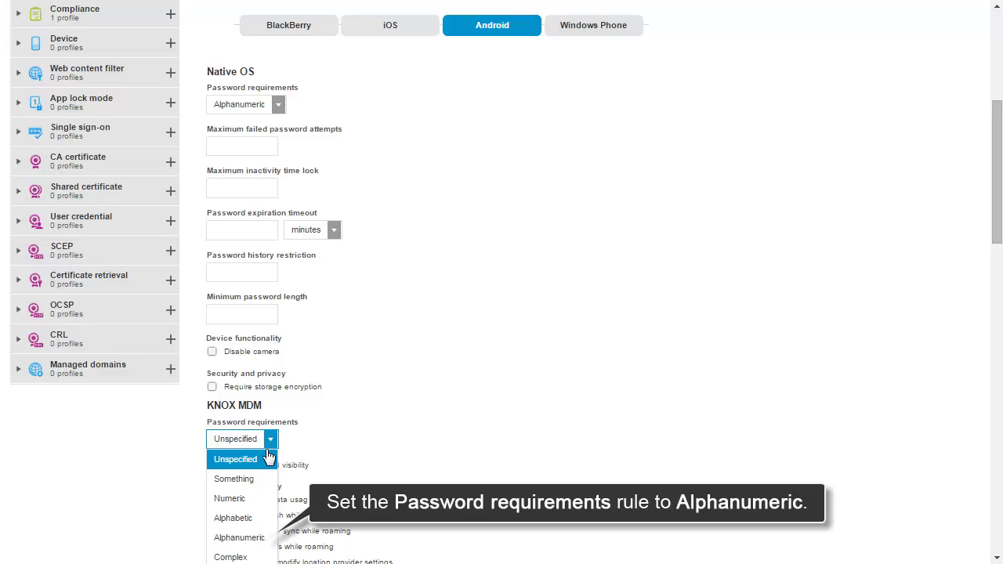
{"action": "left_click", "coordinate": [261, 538]}
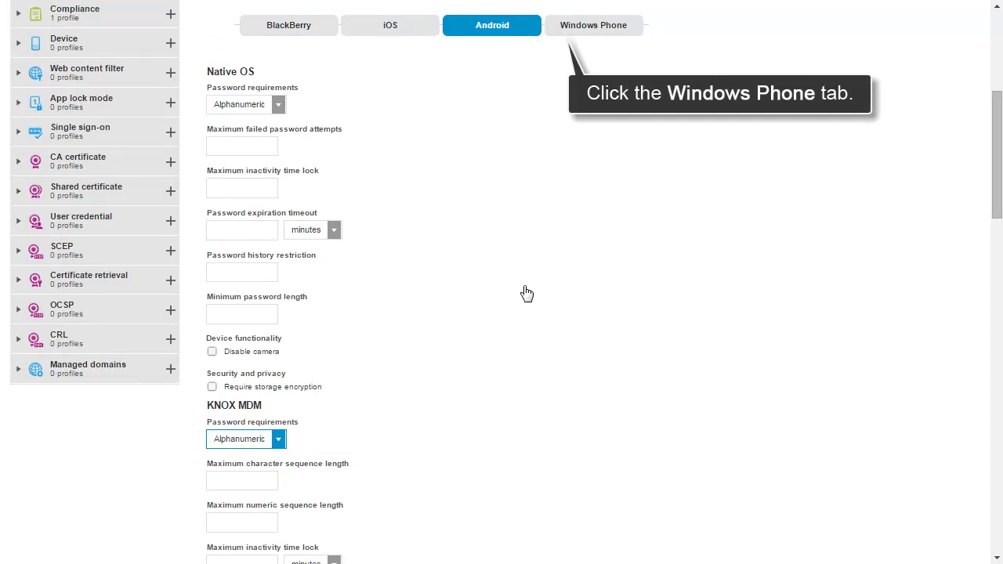
{"action": "left_click", "coordinate": [551, 30]}
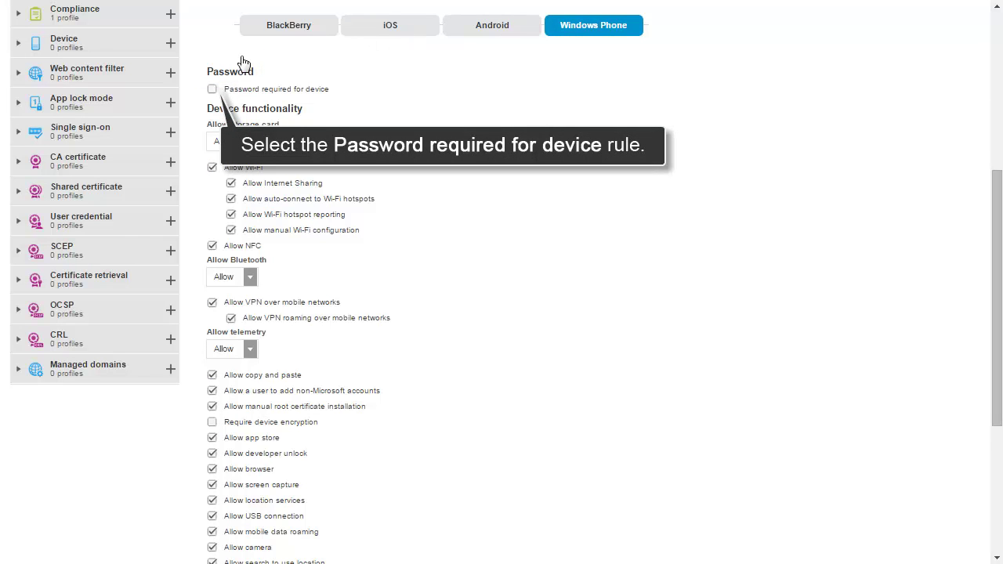
Require an Alphanumeric Windows Phone device password and save the Default IT policy.
{"action": "left_click", "coordinate": [212, 90]}
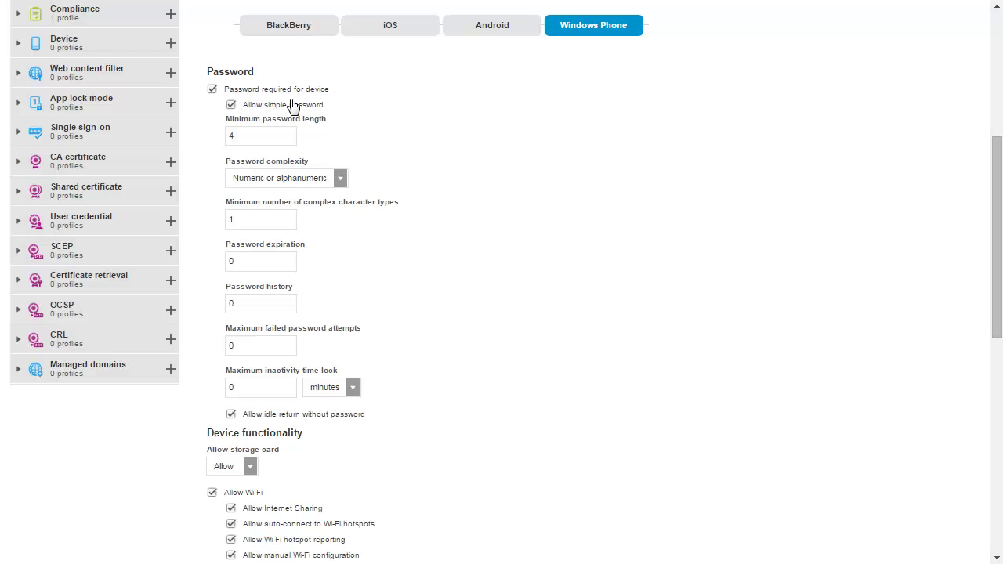
{"action": "left_click", "coordinate": [342, 178]}
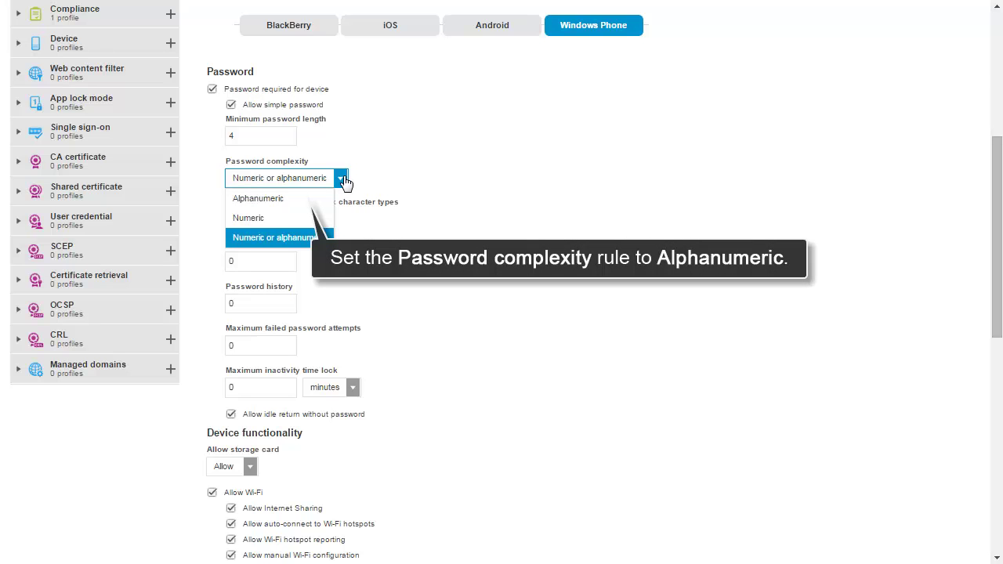
{"action": "left_click", "coordinate": [290, 200]}
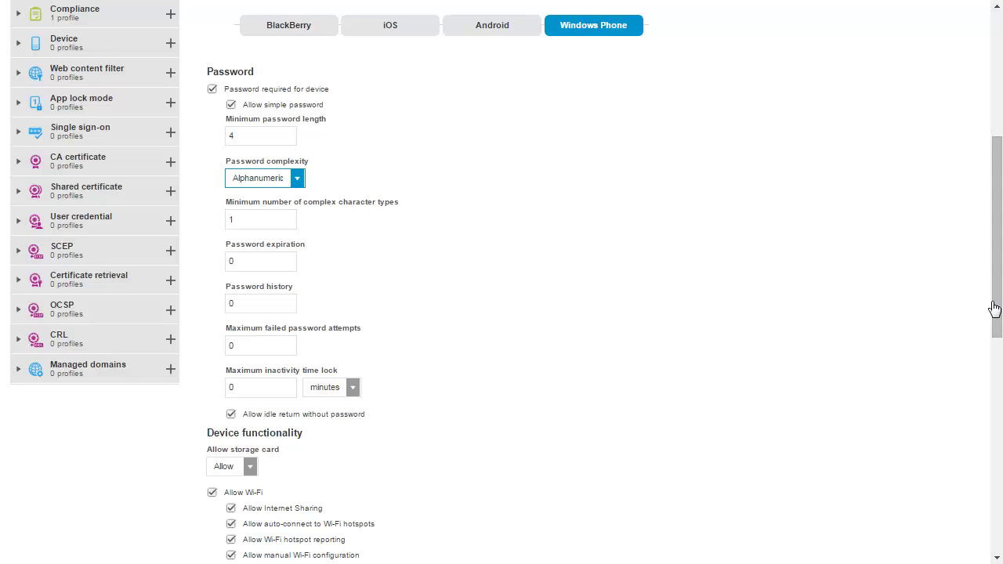
{"action": "left_click_drag", "start_coordinate": [998, 323], "coordinate": [993, 551]}
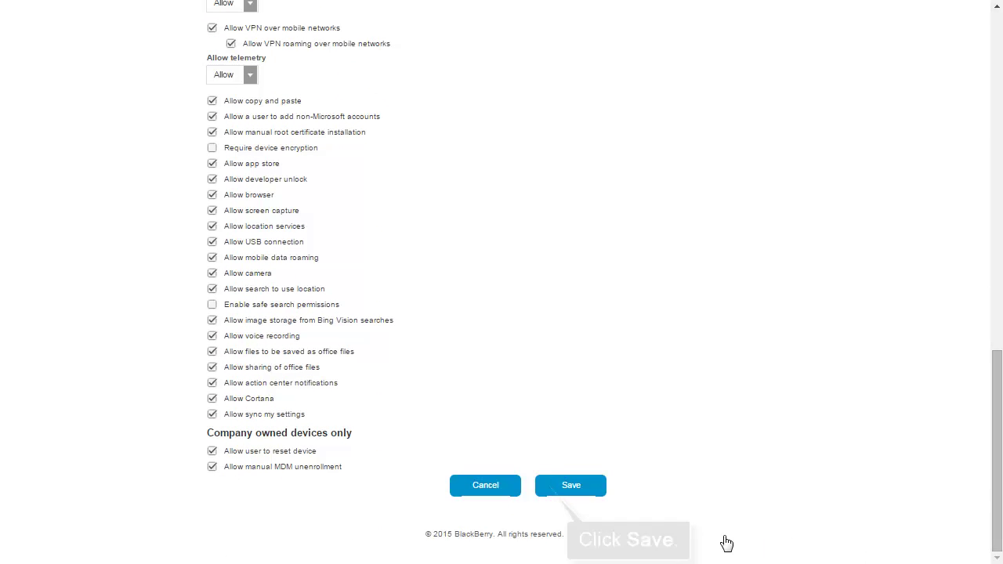
{"action": "left_click", "coordinate": [601, 492]}
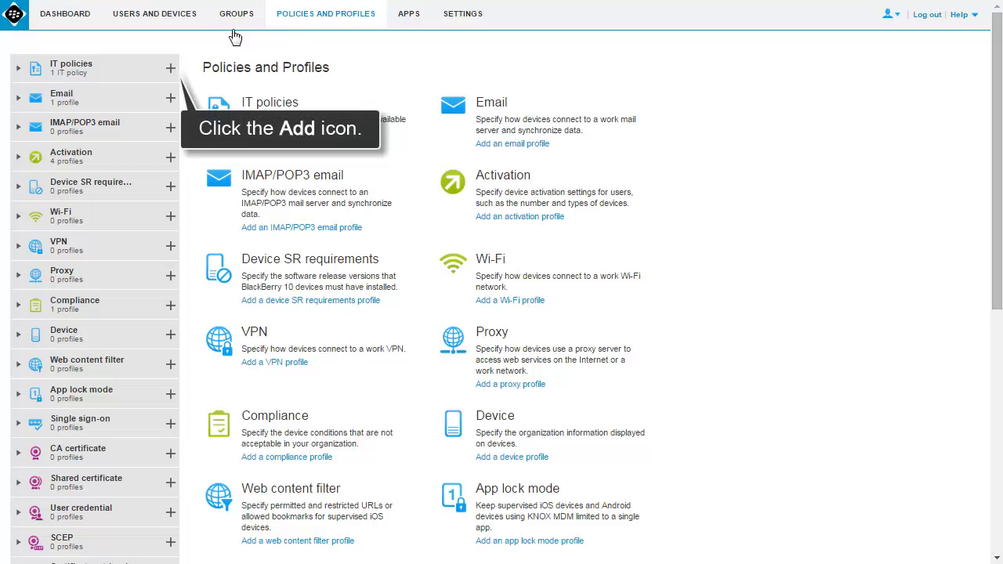
Create a new IT policy named 'No camera' with the description 'Restrict device camera'.
{"action": "left_click", "coordinate": [170, 69]}
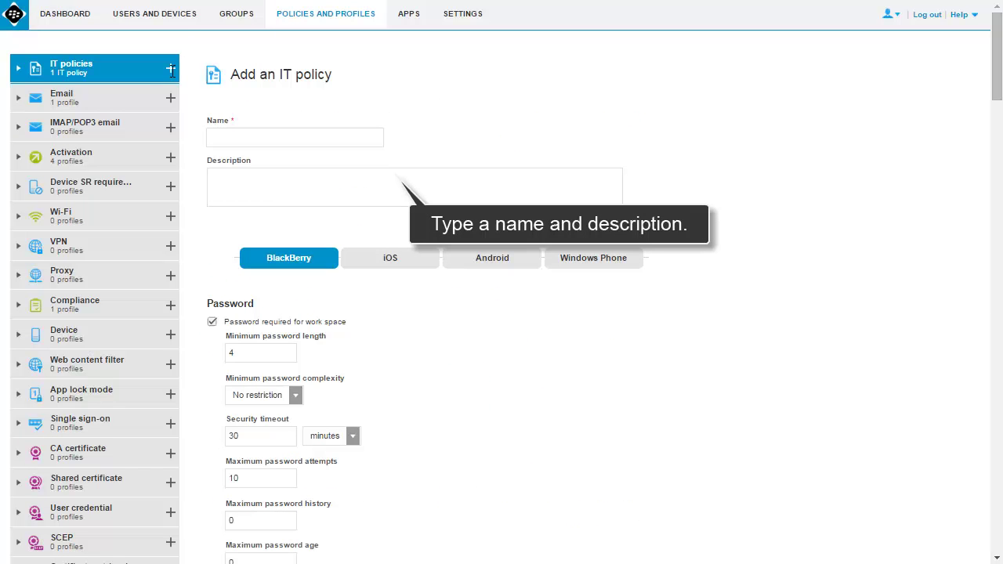
{"action": "left_click", "coordinate": [364, 138]}
{"action": "type", "text": "No camera"}
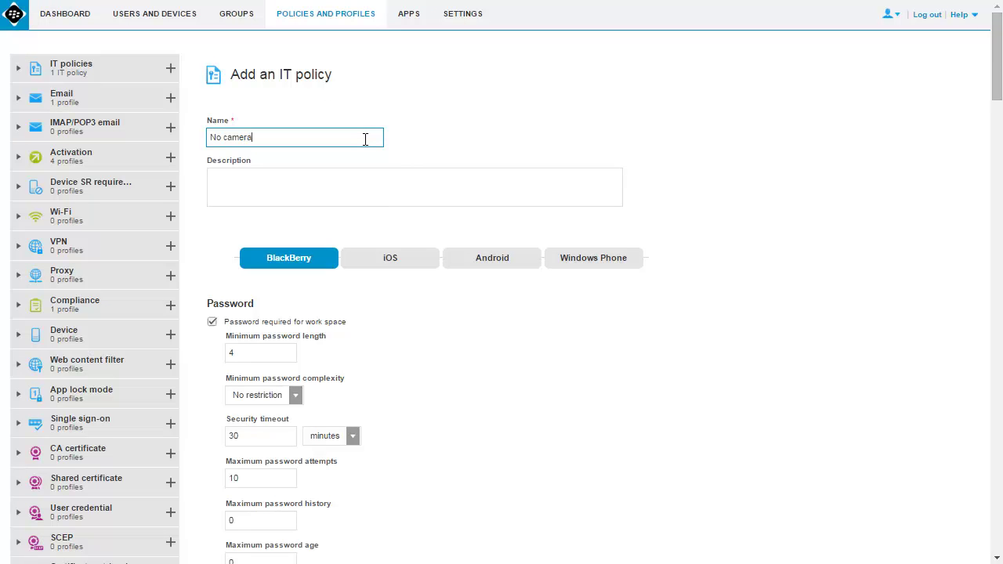
{"action": "left_click", "coordinate": [394, 175]}
{"action": "type", "text": "Restrict device camera"}
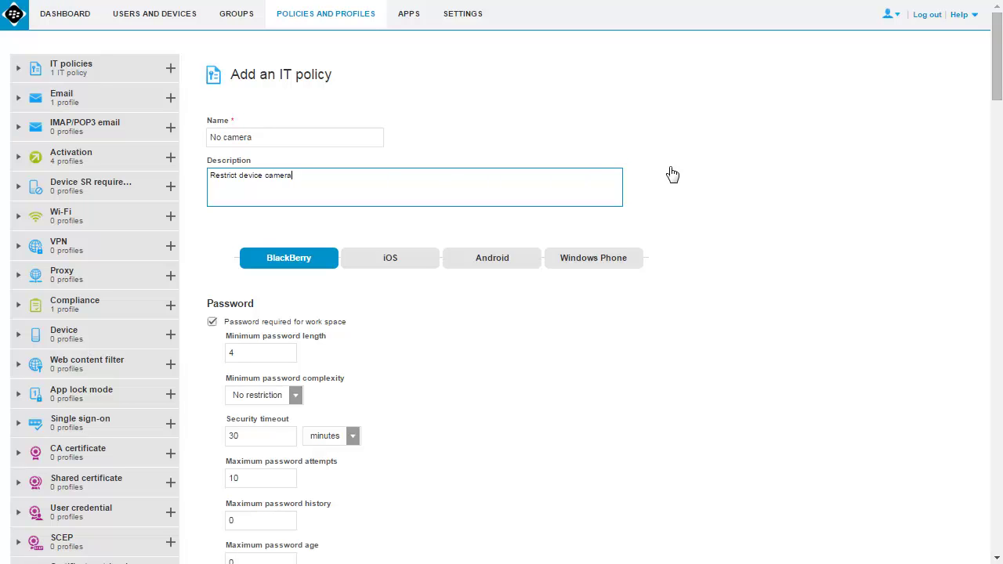
{"action": "left_click_drag", "start_coordinate": [993, 77], "coordinate": [994, 99]}
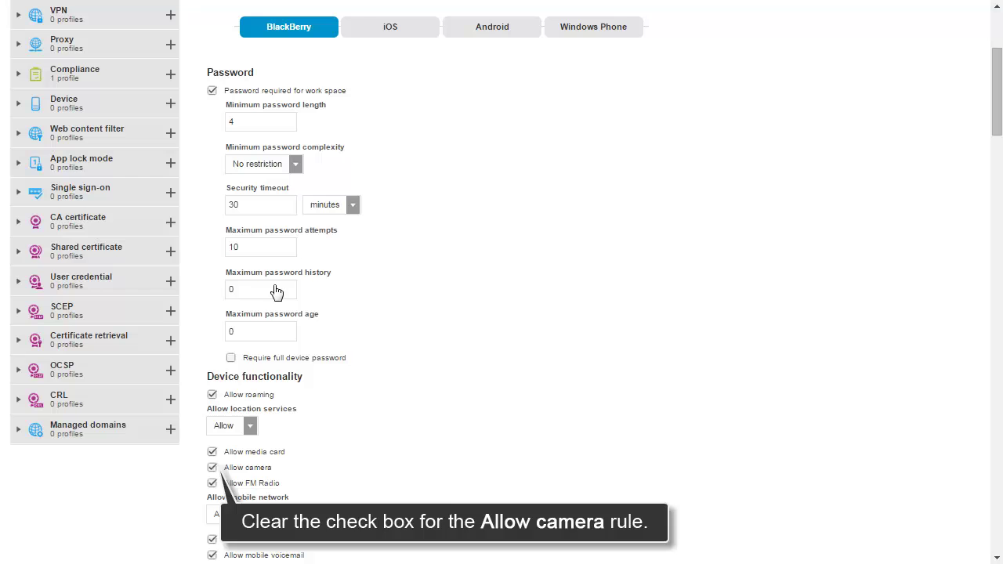
Turn off camera use for BlackBerry and iOS devices in the No camera policy.
{"action": "left_click", "coordinate": [212, 469]}
{"action": "left_click", "coordinate": [350, 36]}
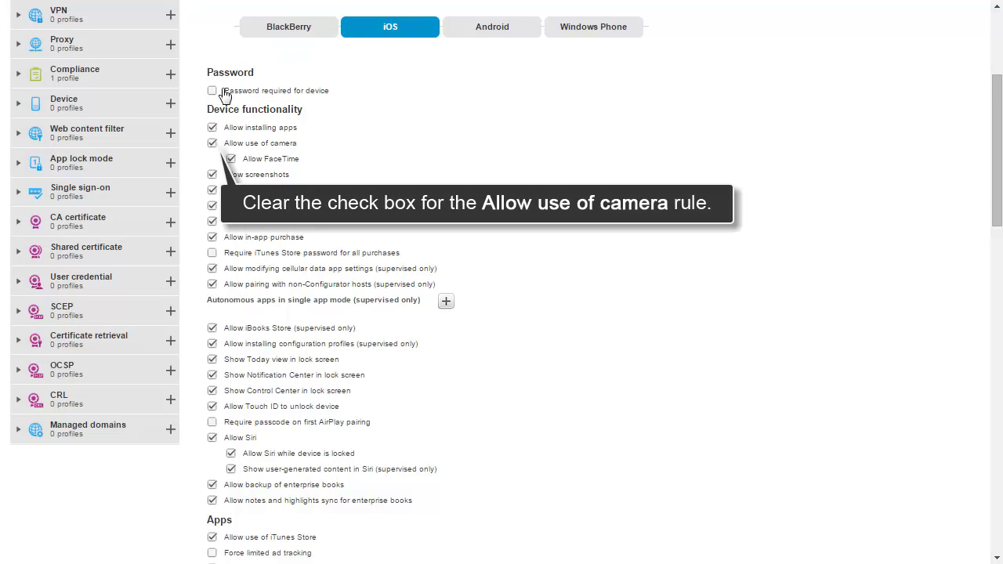
{"action": "left_click", "coordinate": [211, 143]}
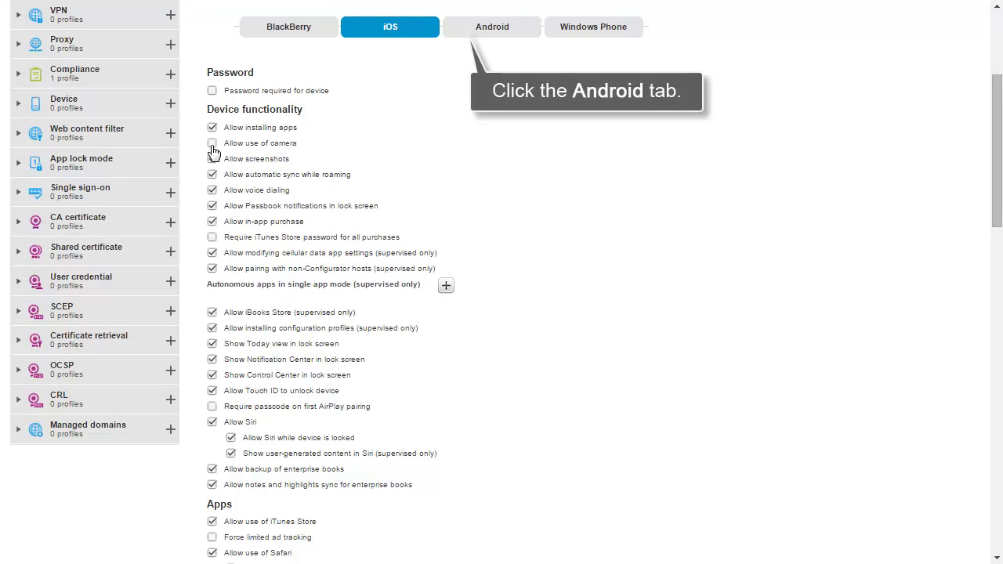
{"action": "left_click", "coordinate": [452, 33]}
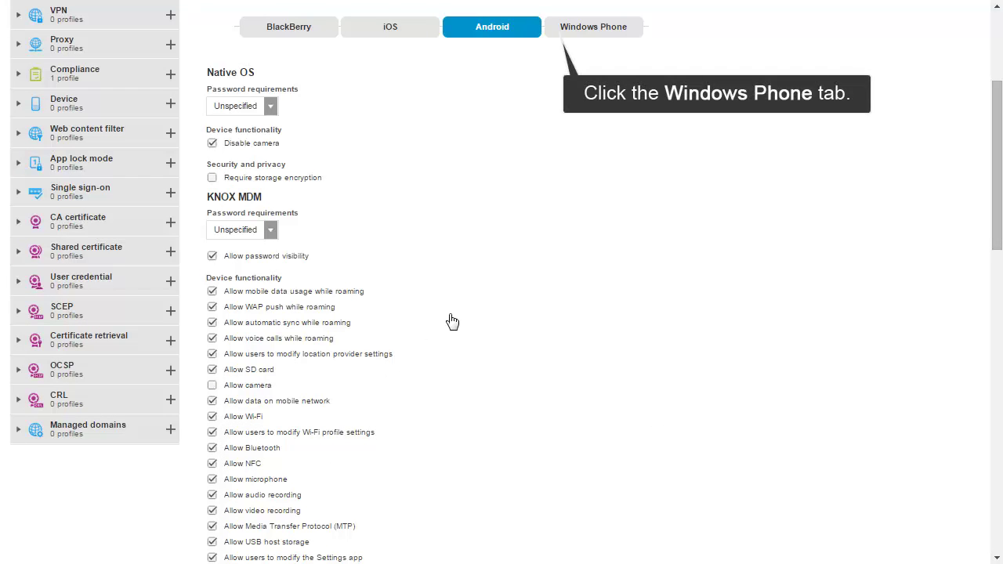
Disable the Windows Phone camera and save the No camera policy.
{"action": "left_click", "coordinate": [555, 34]}
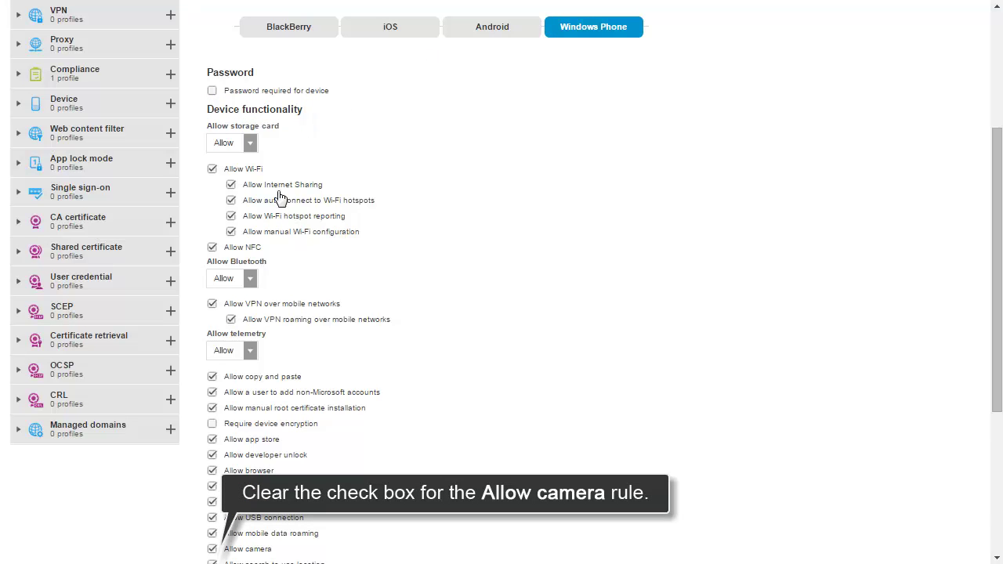
{"action": "left_click", "coordinate": [212, 550]}
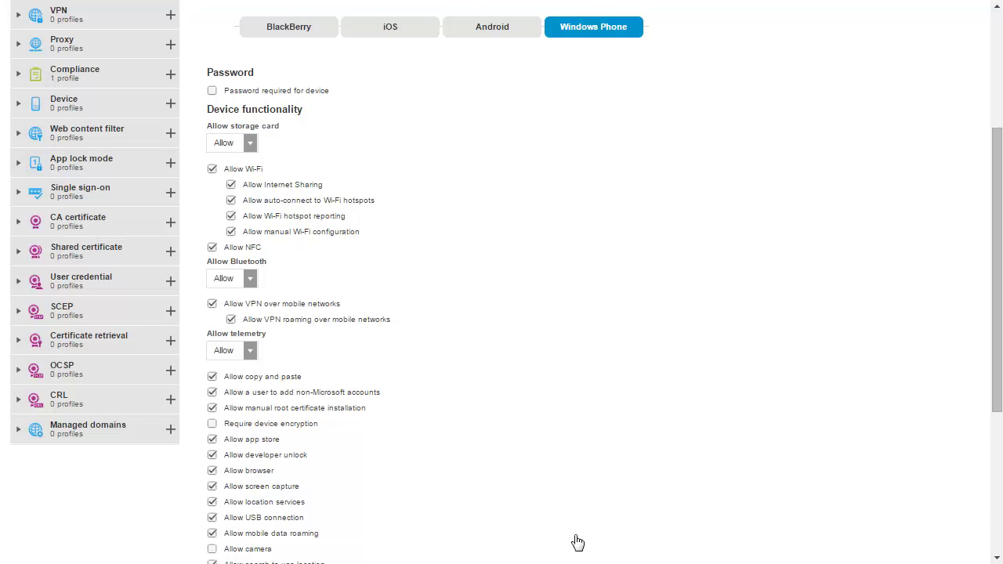
{"action": "left_click_drag", "start_coordinate": [999, 365], "coordinate": [999, 535]}
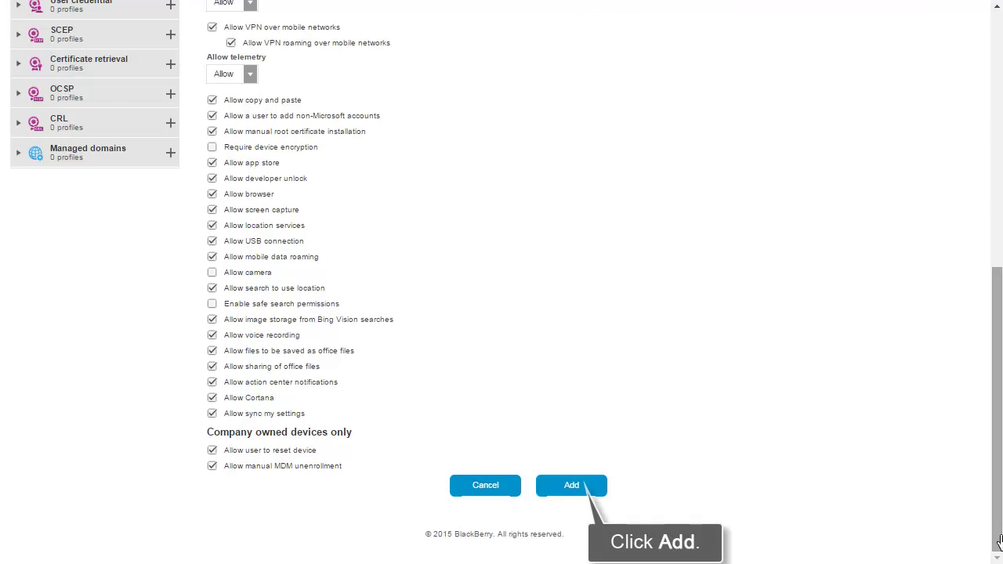
{"action": "left_click", "coordinate": [601, 494]}
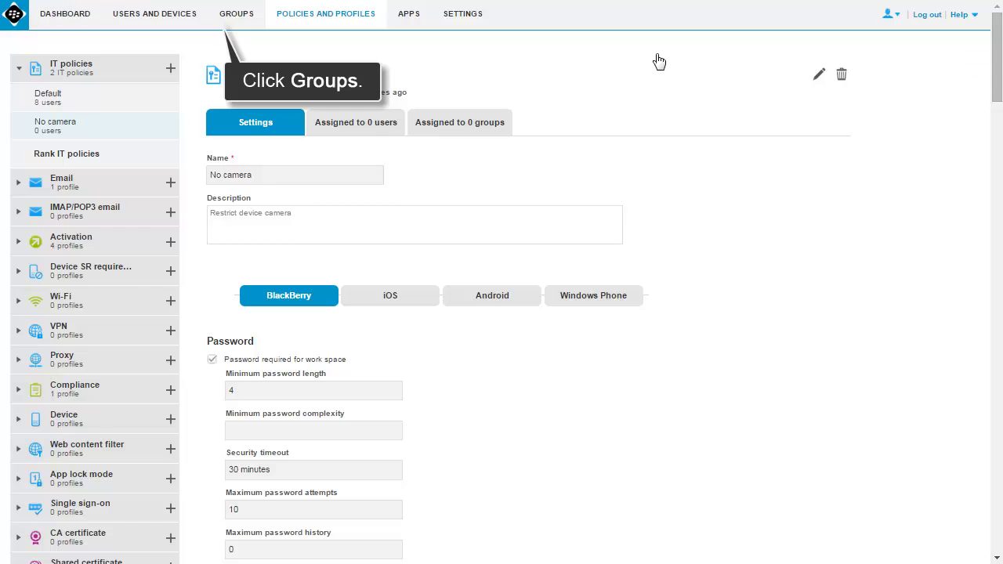
{"action": "left_click", "coordinate": [239, 25]}
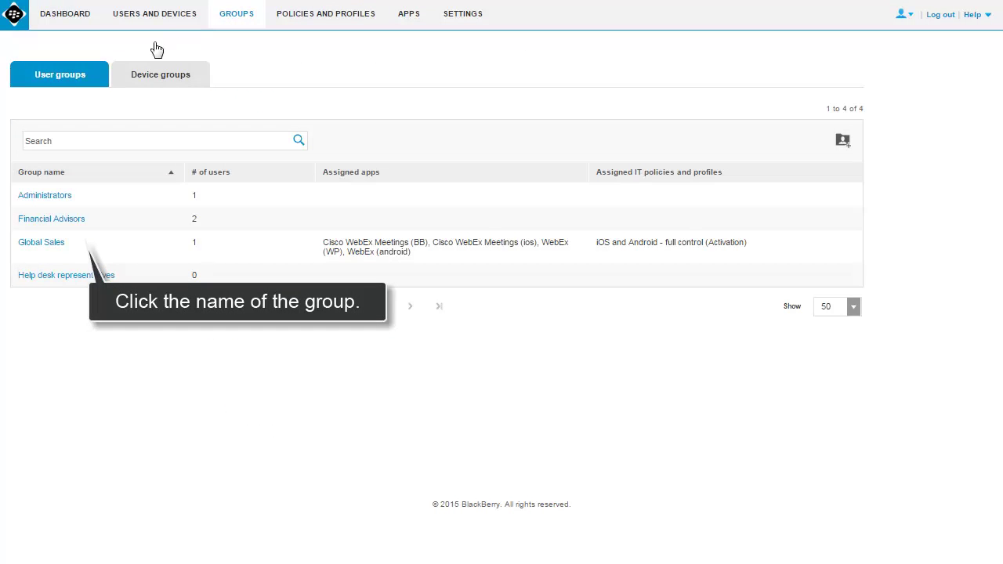
Open the Global Sales group's settings and start adding a policy or profile.
{"action": "left_click", "coordinate": [63, 245]}
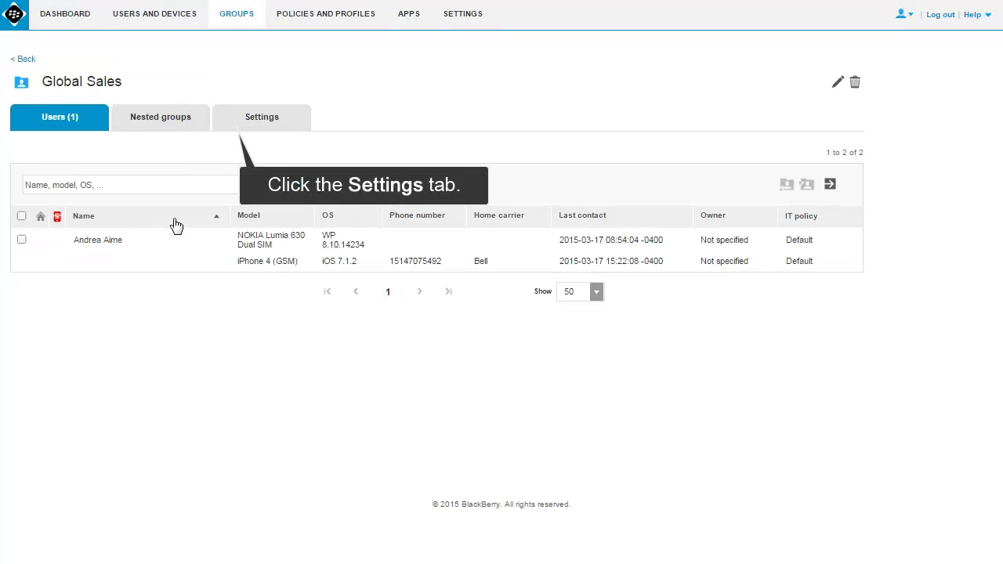
{"action": "left_click", "coordinate": [225, 127]}
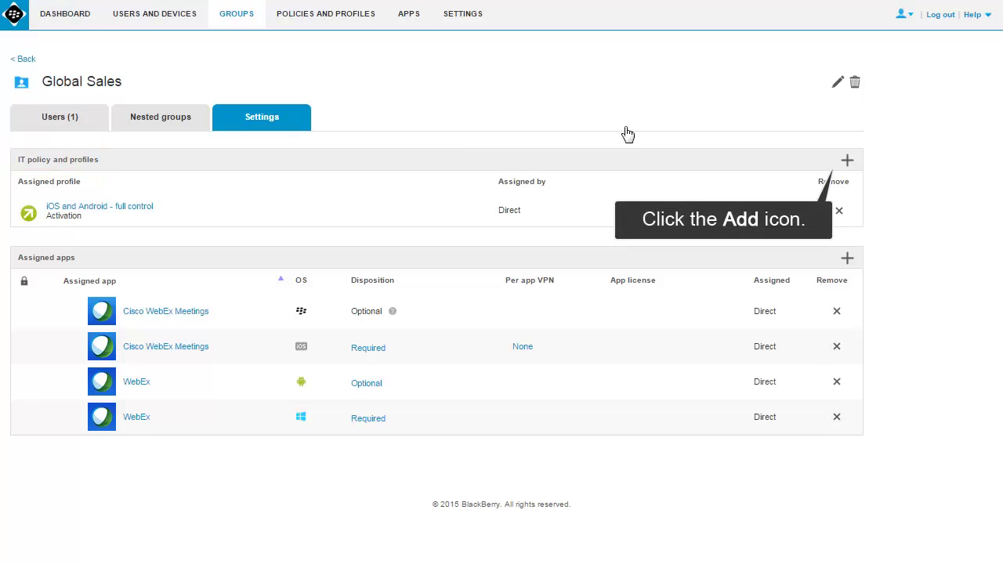
{"action": "left_click", "coordinate": [847, 161]}
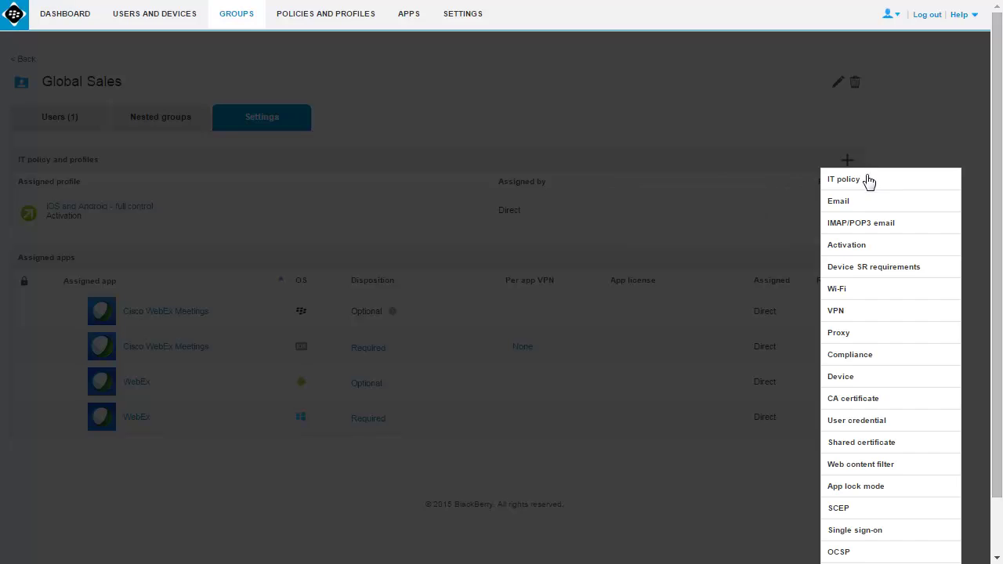
Select the 'No camera' IT policy and assign it to Global Sales.
{"action": "left_click", "coordinate": [867, 182]}
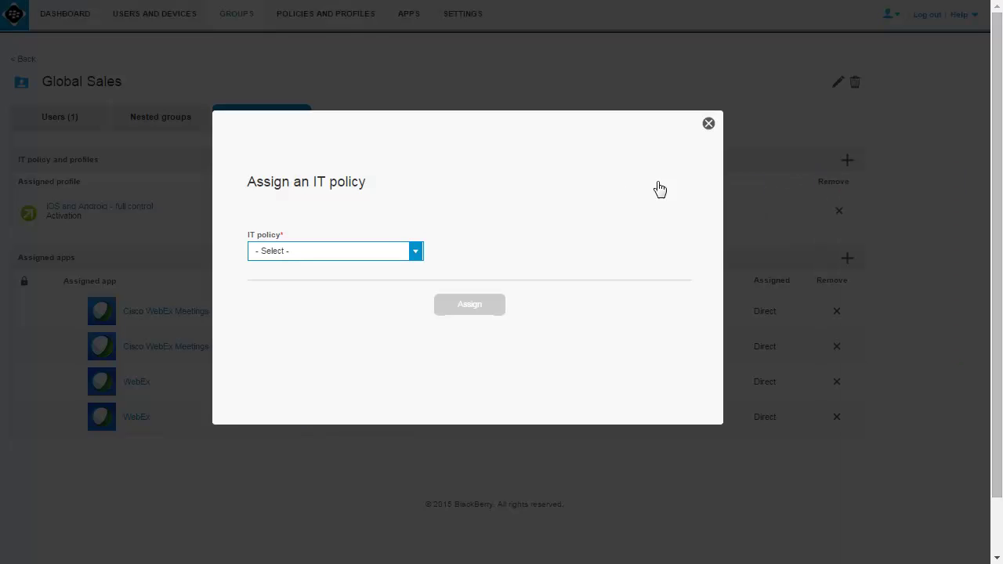
{"action": "left_click", "coordinate": [415, 252]}
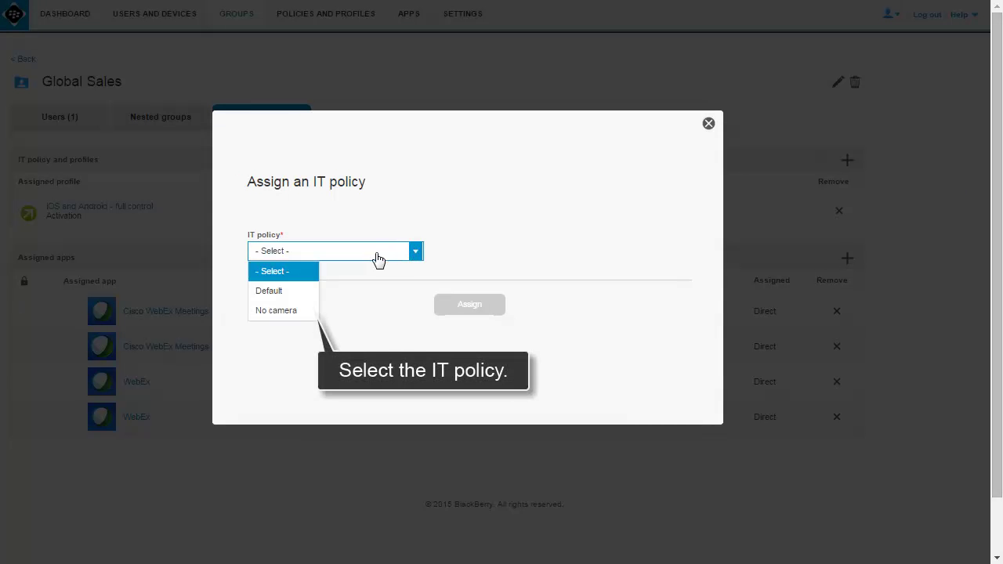
{"action": "left_click", "coordinate": [303, 312]}
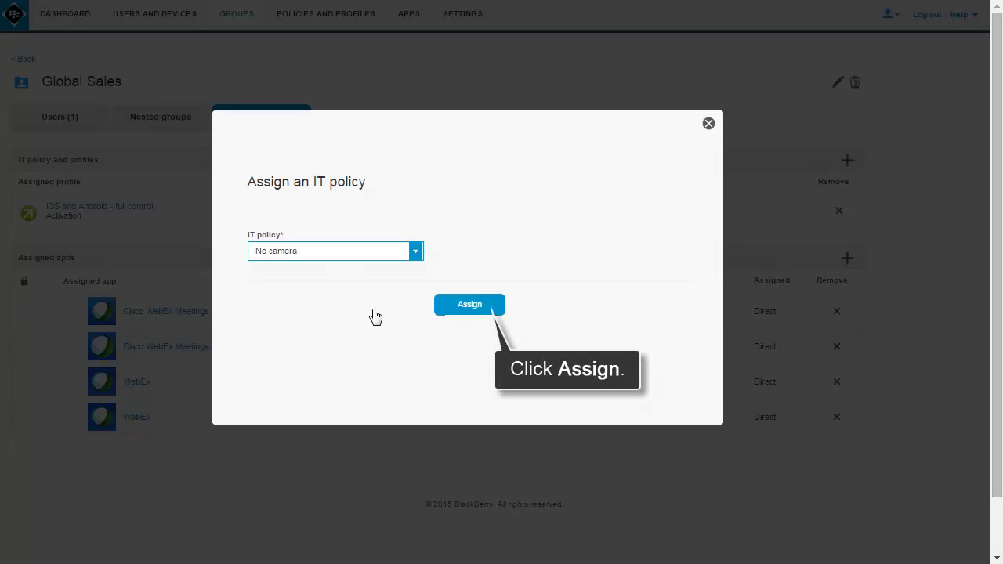
{"action": "left_click", "coordinate": [446, 310]}
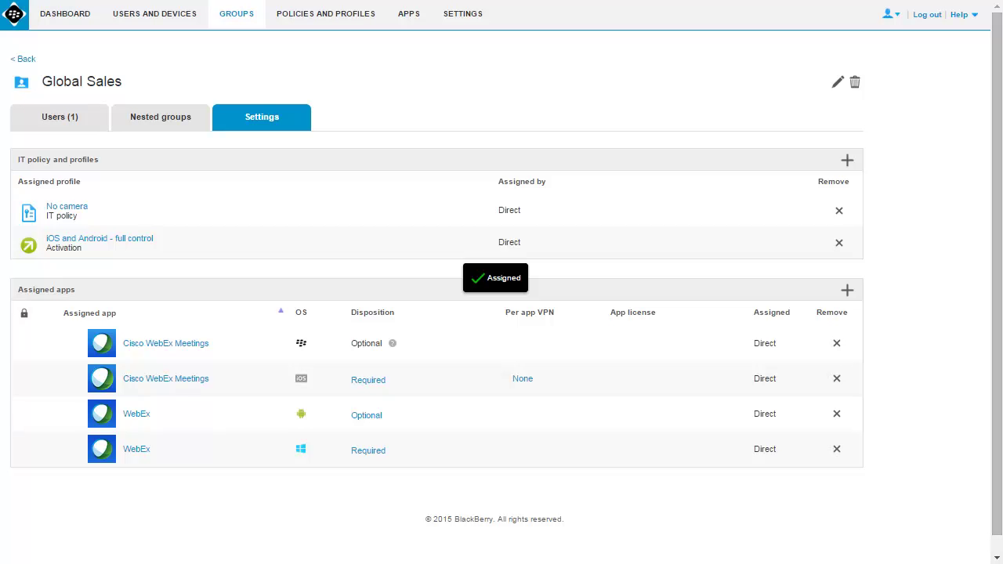